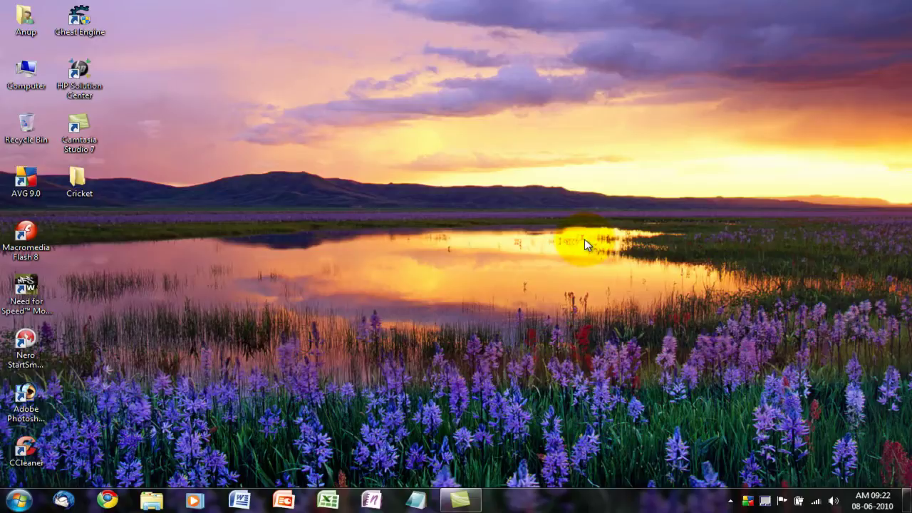
right_click(324, 151)
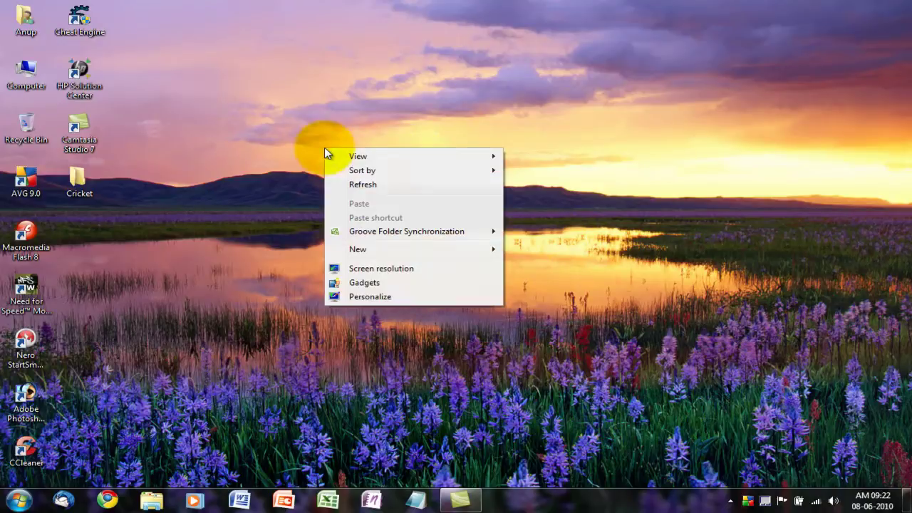
left_click(375, 297)
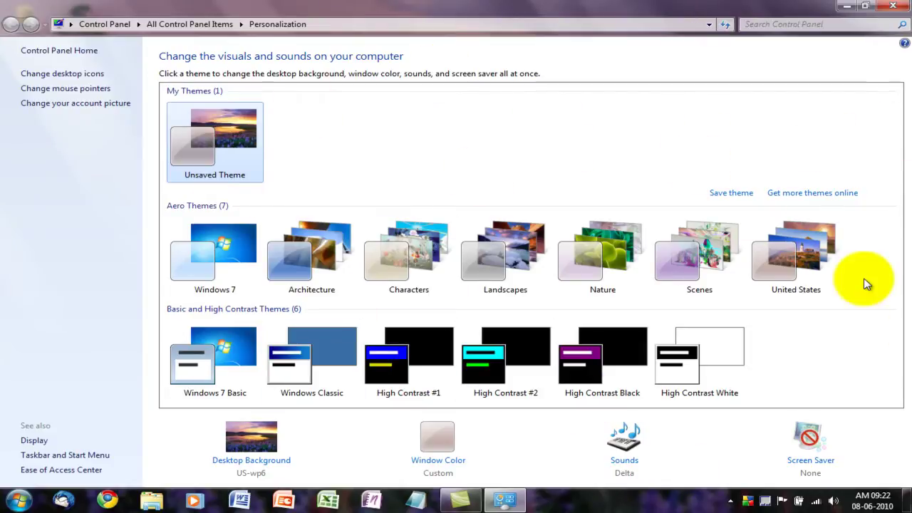
left_click(888, 6)
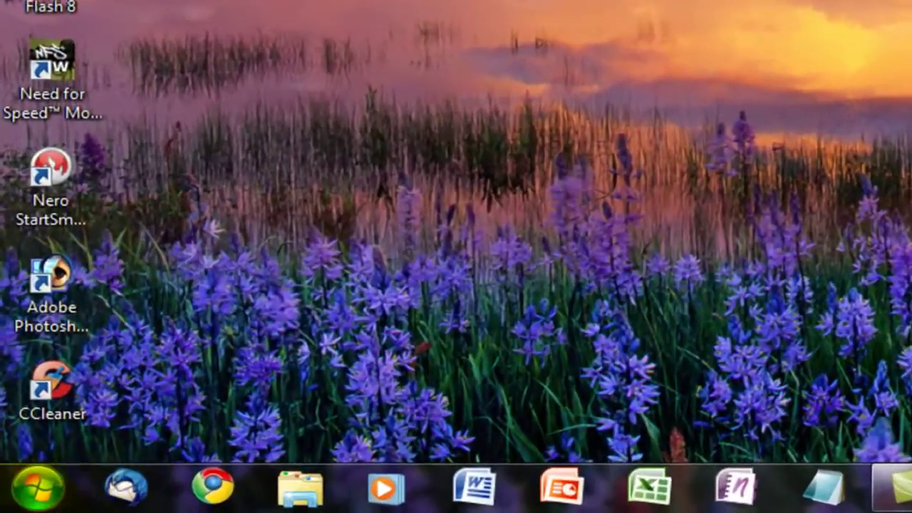
Open the hidden C:\WINDOWS\Globalization\mct folder through the Run dialog.
left_click(18, 501)
left_click(494, 357)
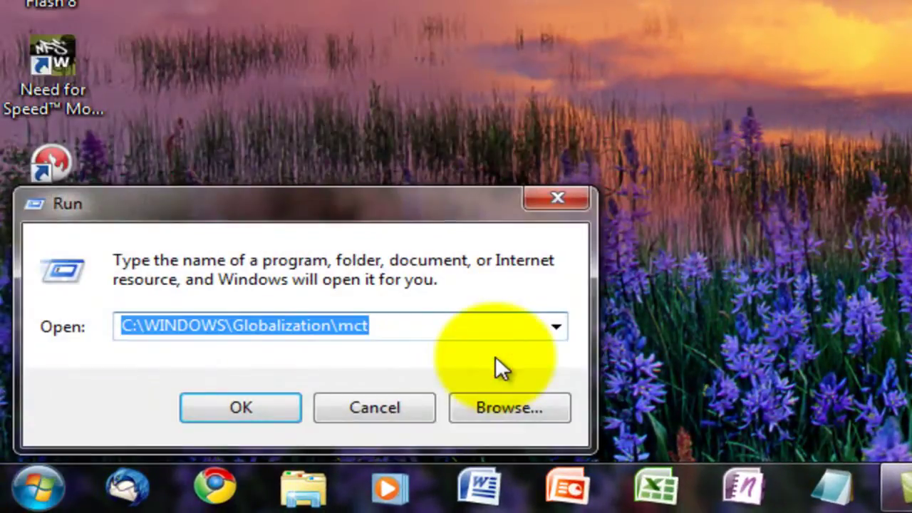
key("ctrl+v")
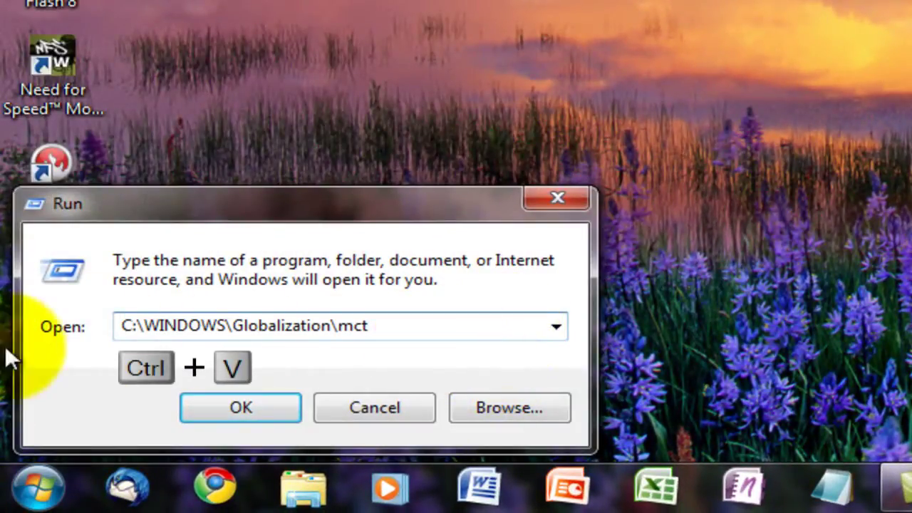
left_click_drag(121, 327, 390, 329)
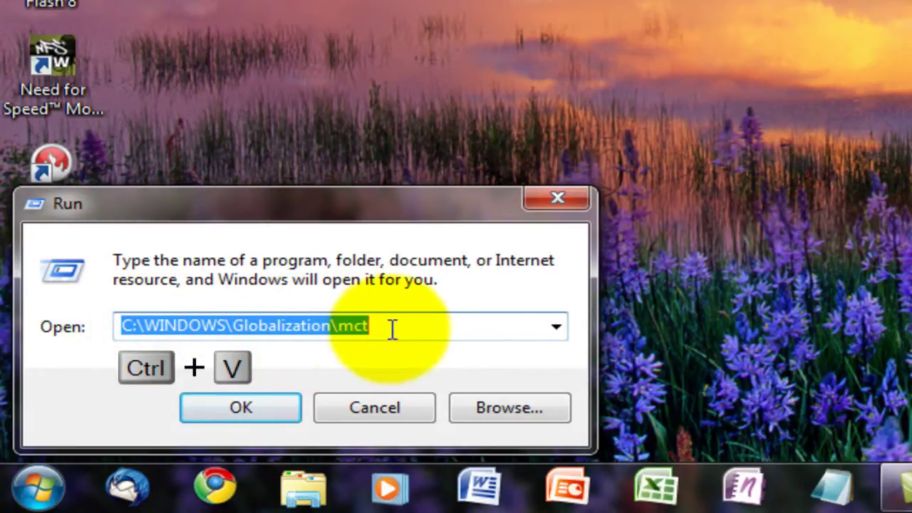
left_click(451, 326)
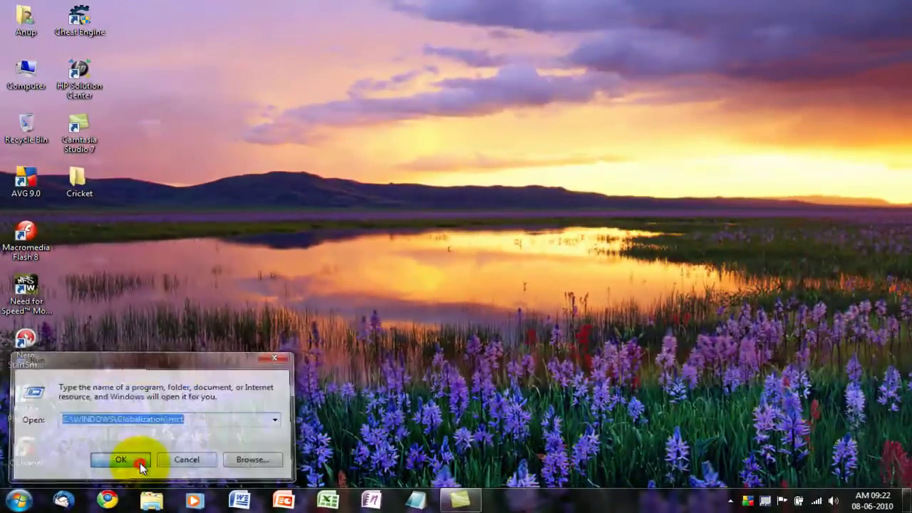
left_click(241, 407)
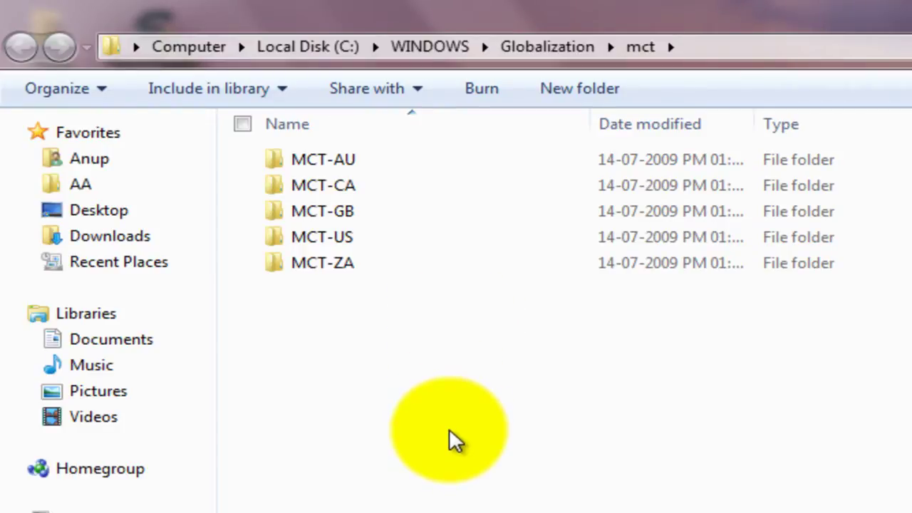
Install the Australia theme from MCT-AU\Theme\AU.theme.
double_click(481, 155)
left_click(467, 206)
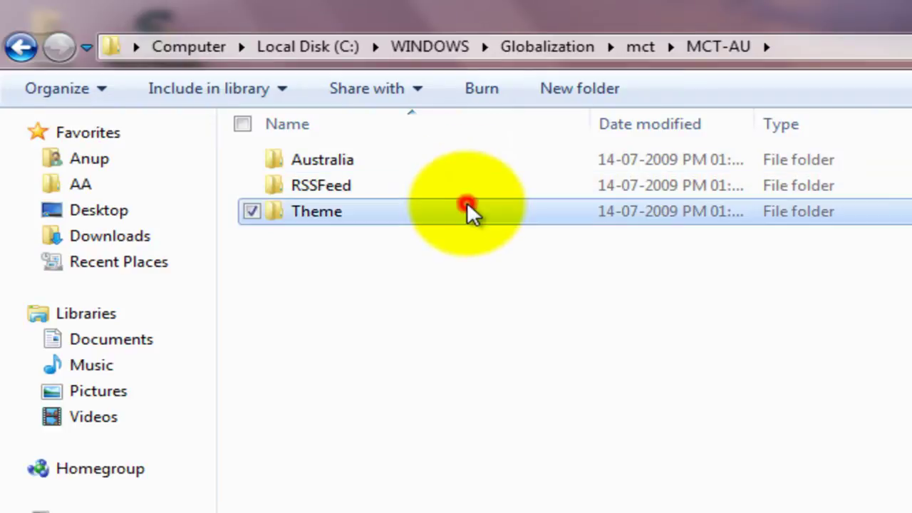
double_click(467, 207)
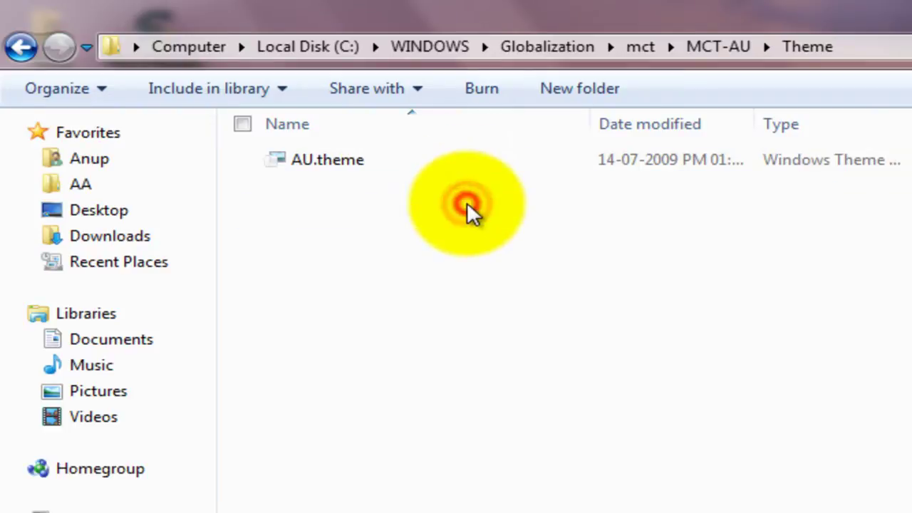
left_click(459, 162)
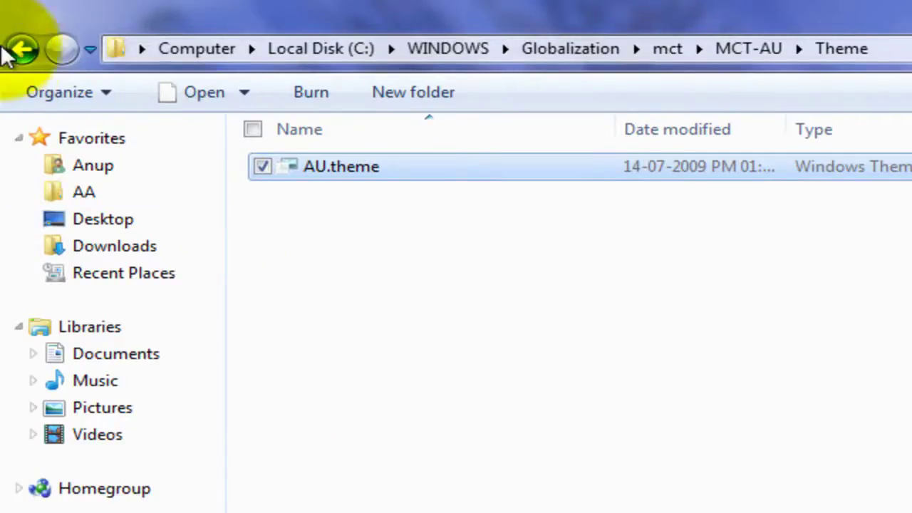
Install the Canada theme from MCT-CA\Theme\CA.theme.
left_click(24, 57)
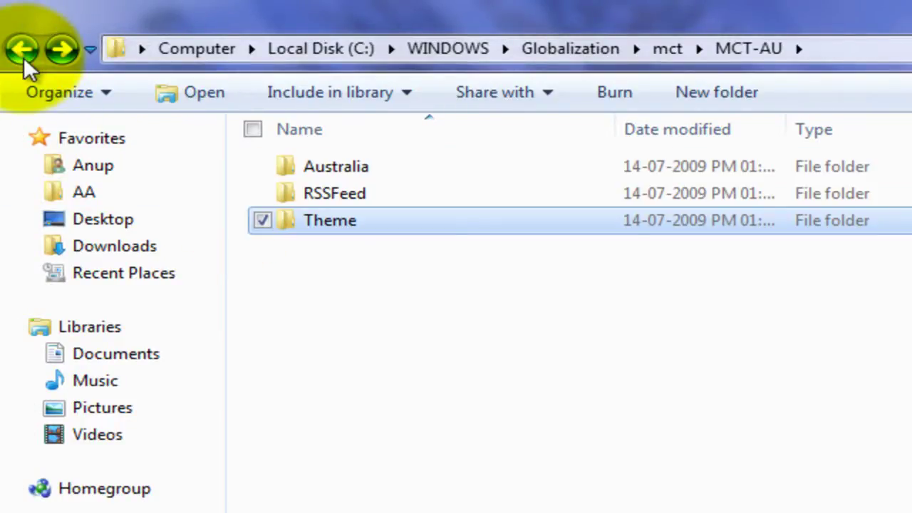
left_click(23, 57)
left_click(443, 400)
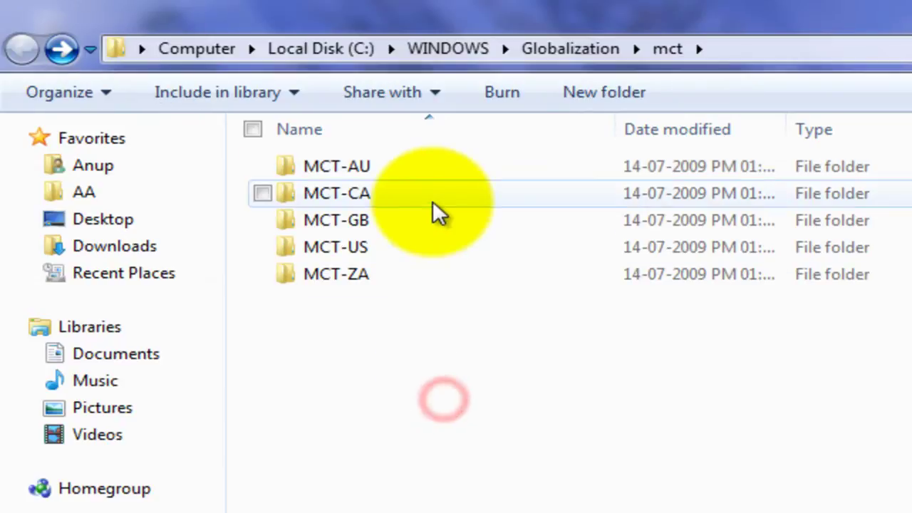
double_click(432, 200)
double_click(398, 225)
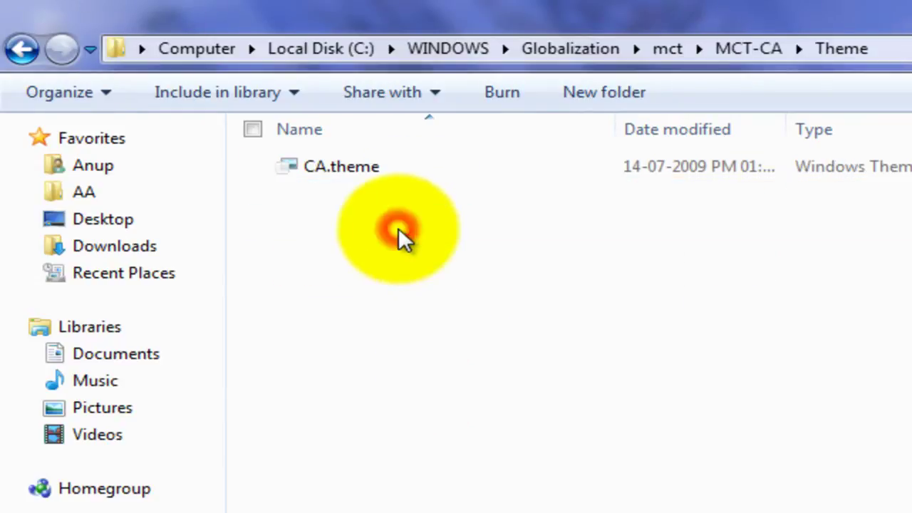
double_click(398, 171)
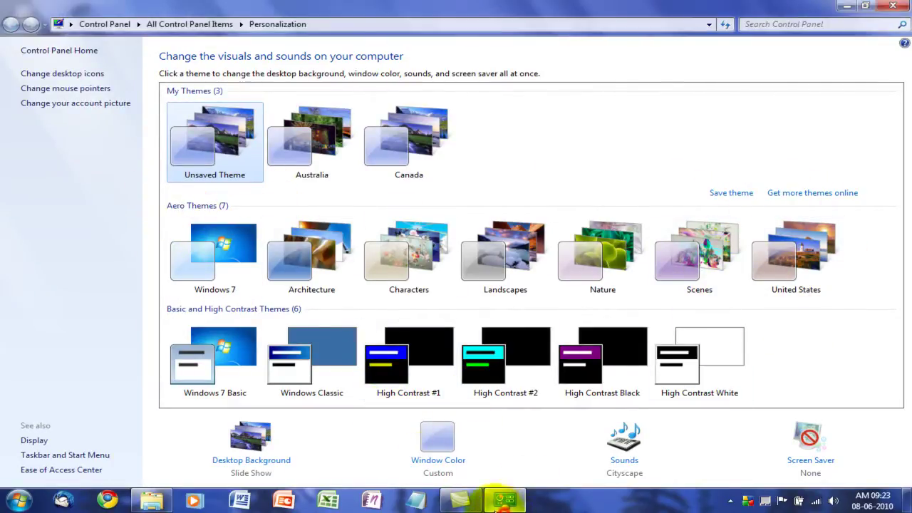
Install the United Kingdom theme from MCT-GB\Theme\GB.theme.
left_click(152, 500)
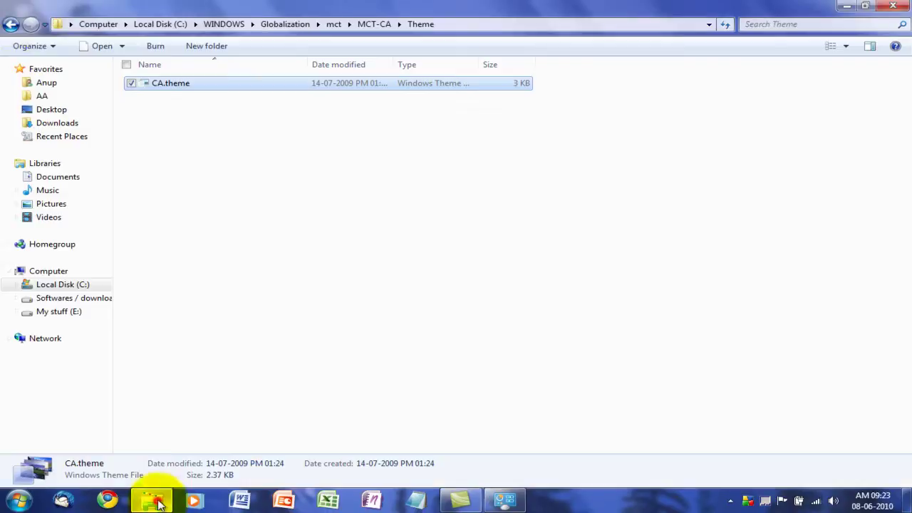
left_click(12, 25)
left_click(15, 26)
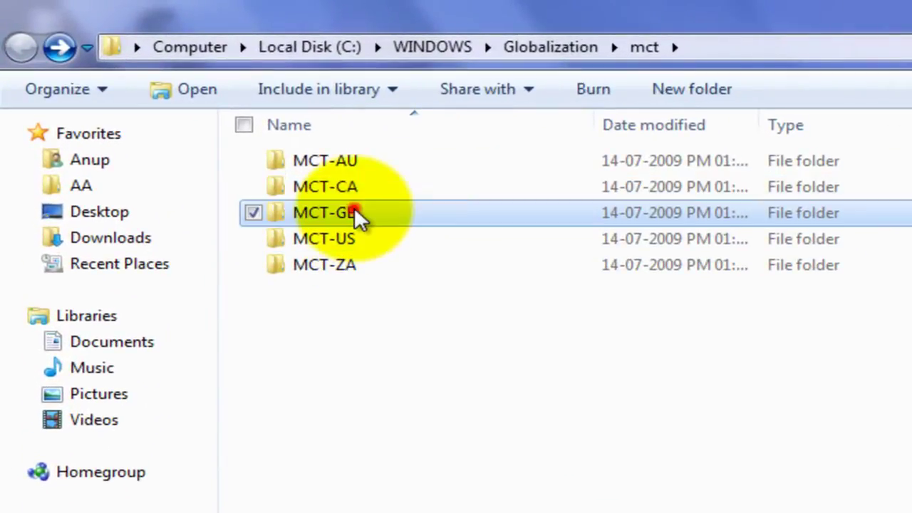
double_click(354, 206)
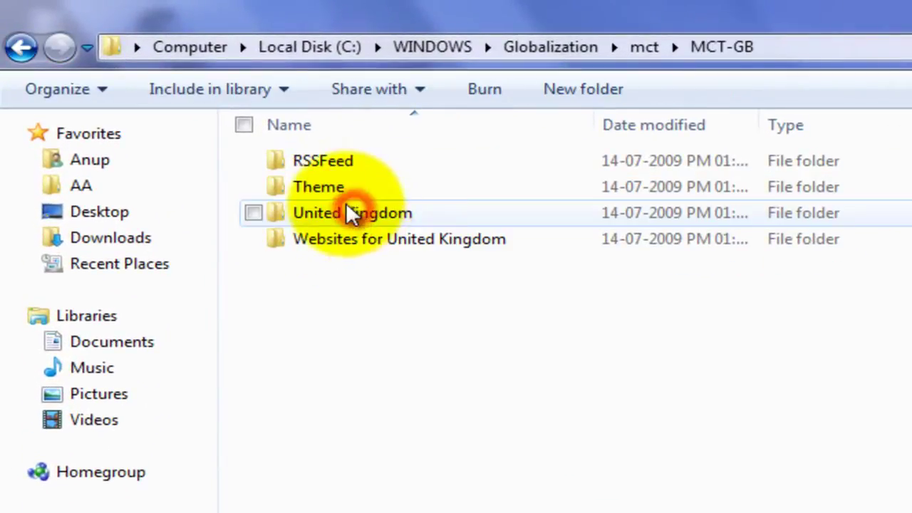
left_click(346, 186)
double_click(347, 187)
double_click(346, 163)
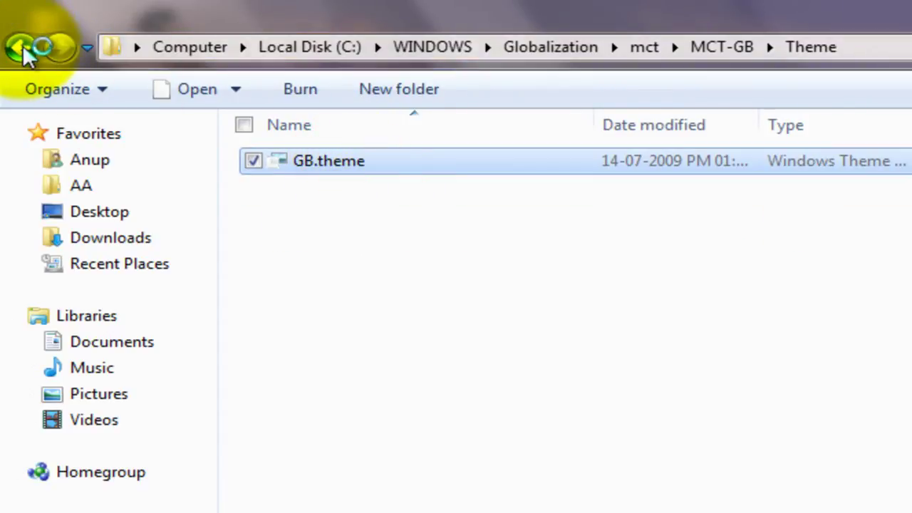
Install the South Africa theme from MCT-ZA\Theme\ZA.theme.
left_click(22, 44)
left_click(22, 44)
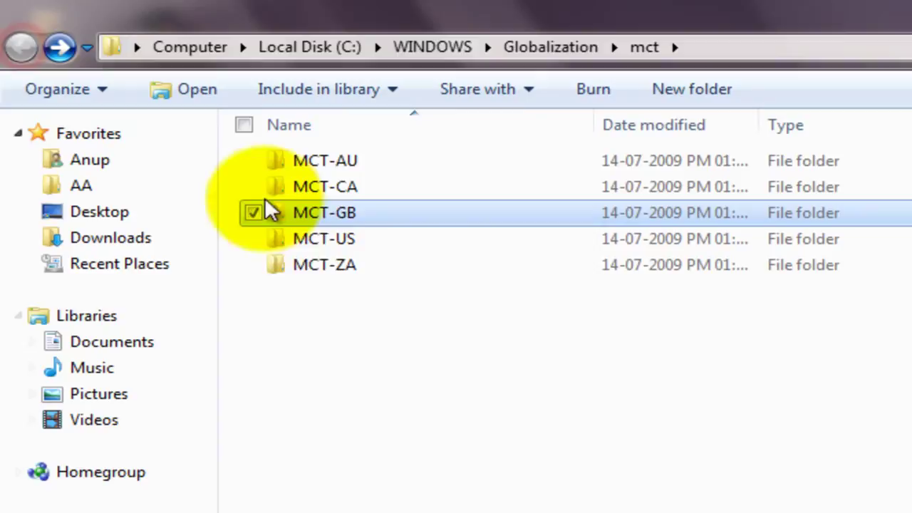
double_click(380, 264)
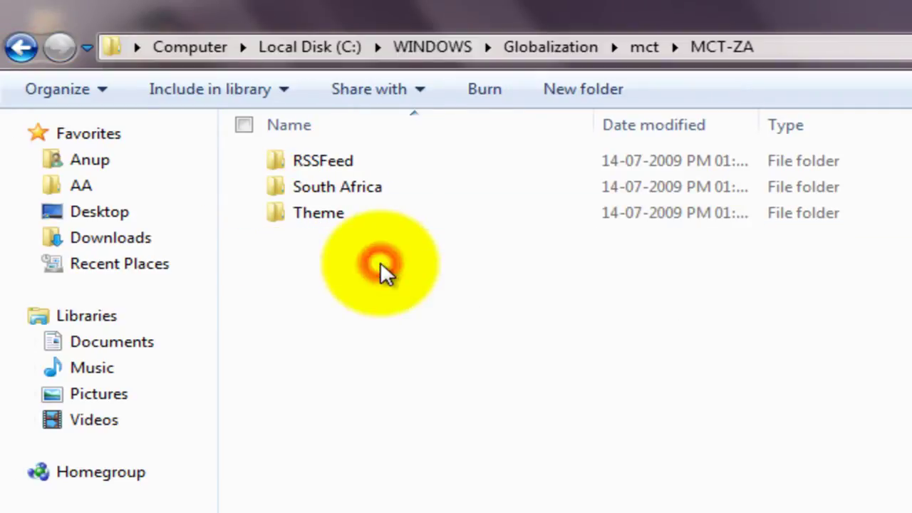
double_click(339, 215)
double_click(338, 164)
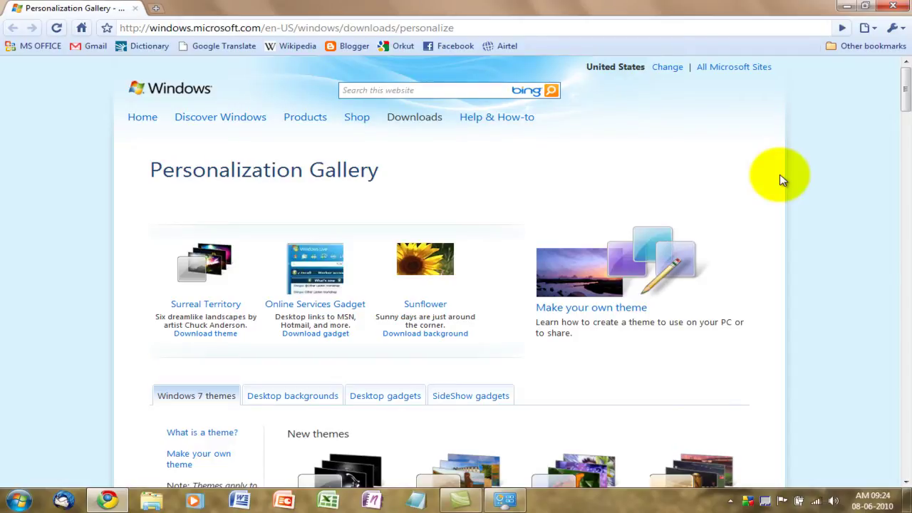
scroll(781, 138, "down", 2)
scroll(786, 128, "down", 1)
scroll(787, 126, "down", 1)
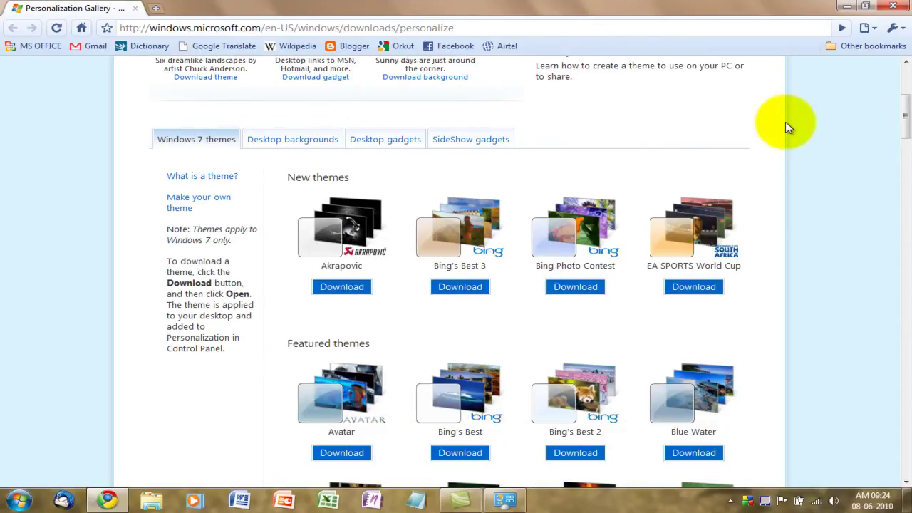
scroll(787, 127, "down", 2)
scroll(787, 126, "down", 1)
scroll(786, 125, "down", 3)
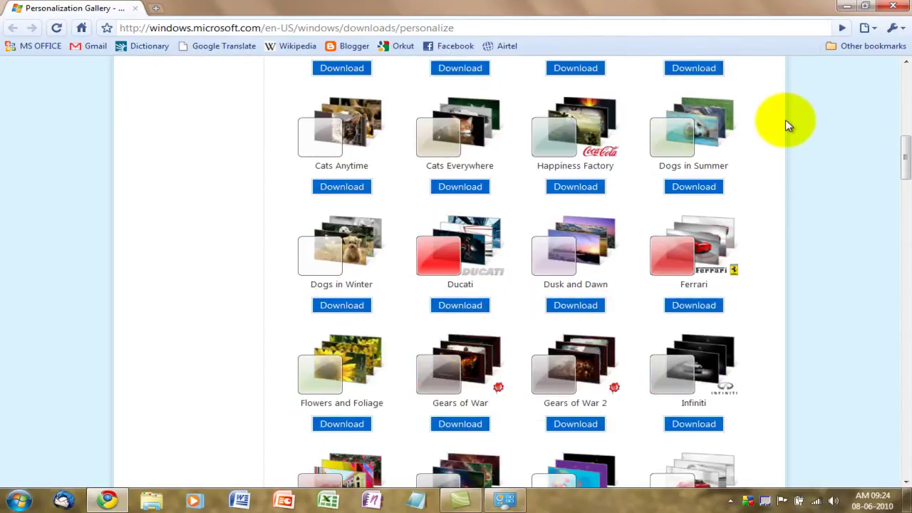
scroll(787, 124, "down", 4)
scroll(786, 123, "down", 3)
scroll(787, 121, "down", 3)
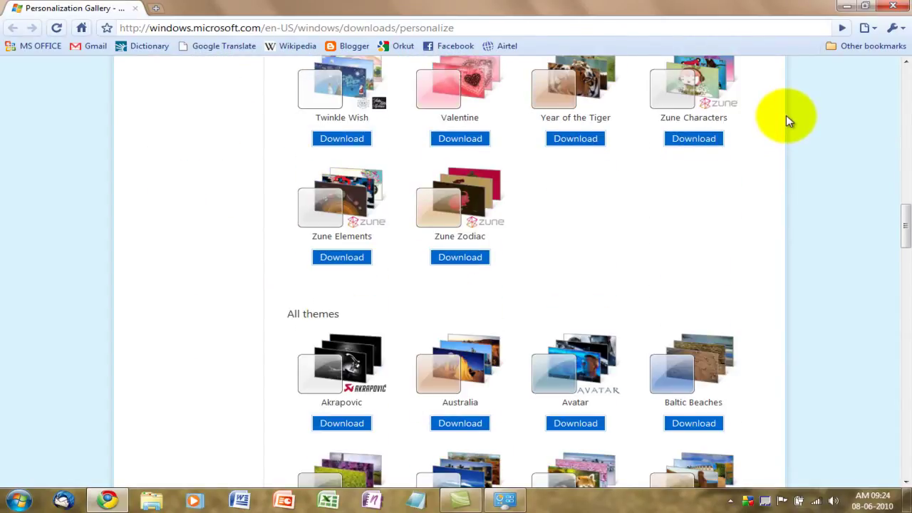
scroll(786, 115, "up", 2)
scroll(787, 111, "up", 4)
scroll(787, 108, "up", 3)
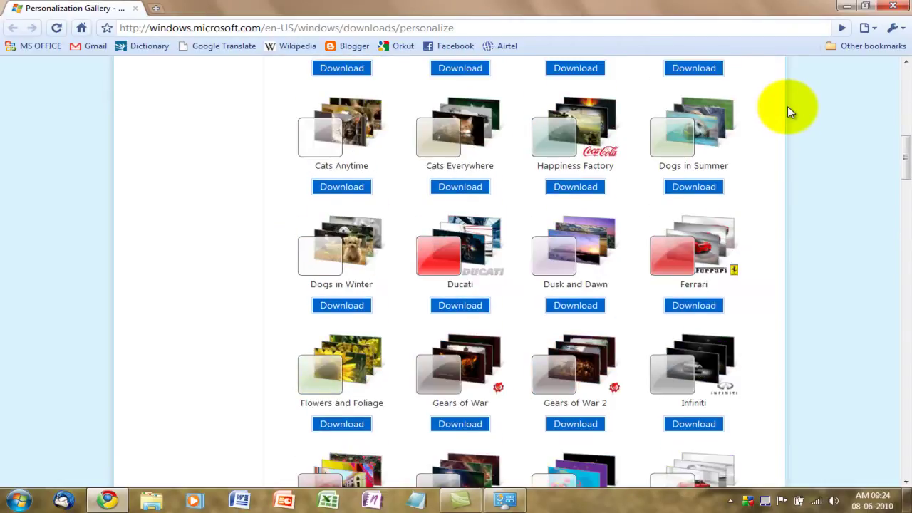
scroll(788, 108, "up", 9)
scroll(789, 111, "up", 2)
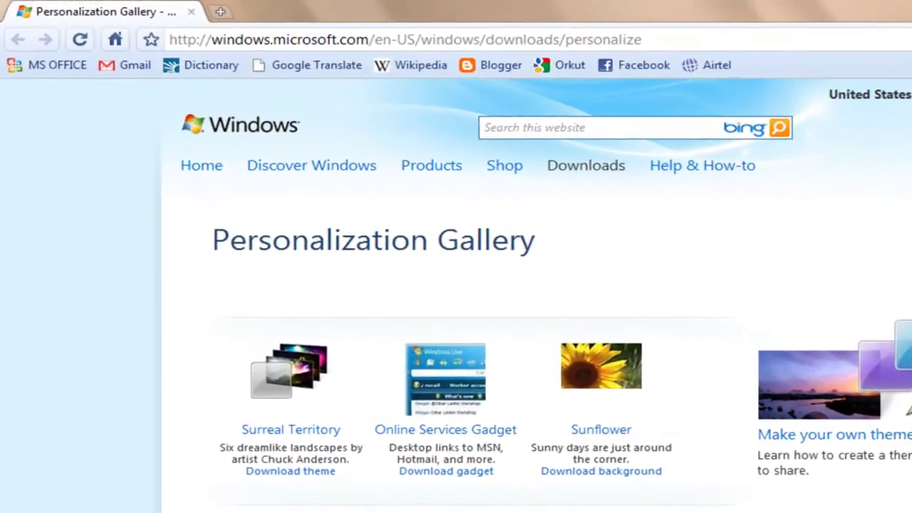
Install Avatar_Windows7.themepack from the D:\Downloads\Themes folder.
left_click(169, 503)
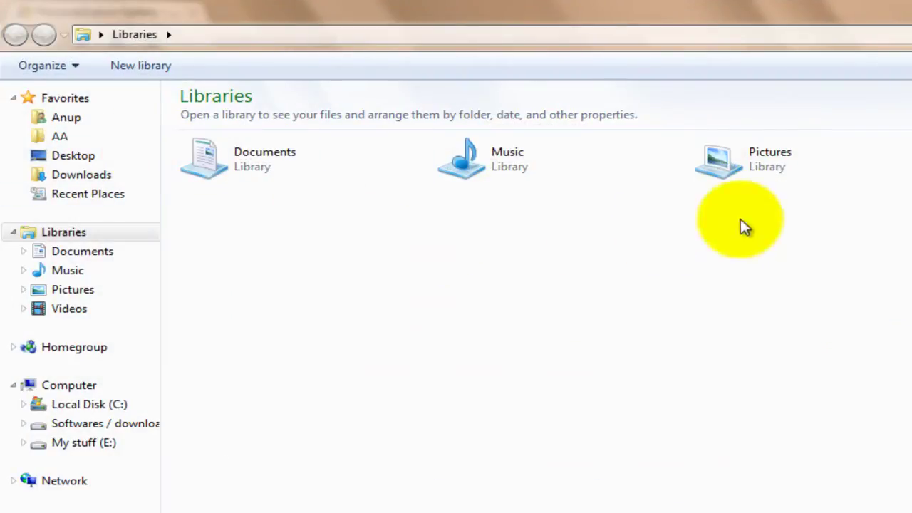
left_click(80, 178)
double_click(258, 156)
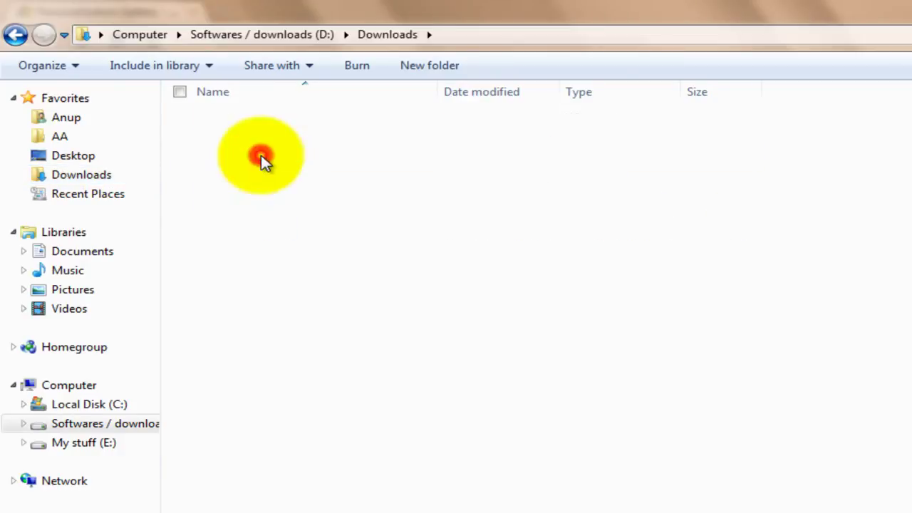
left_click_drag(416, 441, 416, 112)
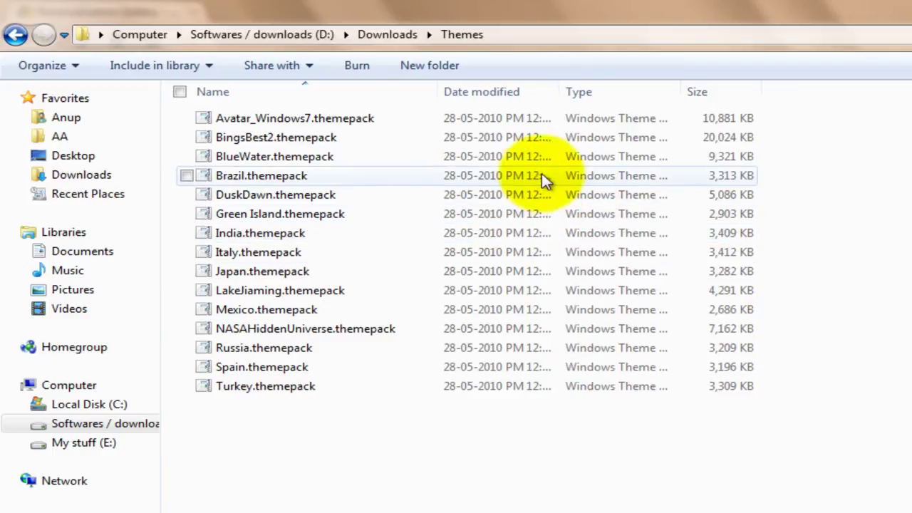
double_click(414, 120)
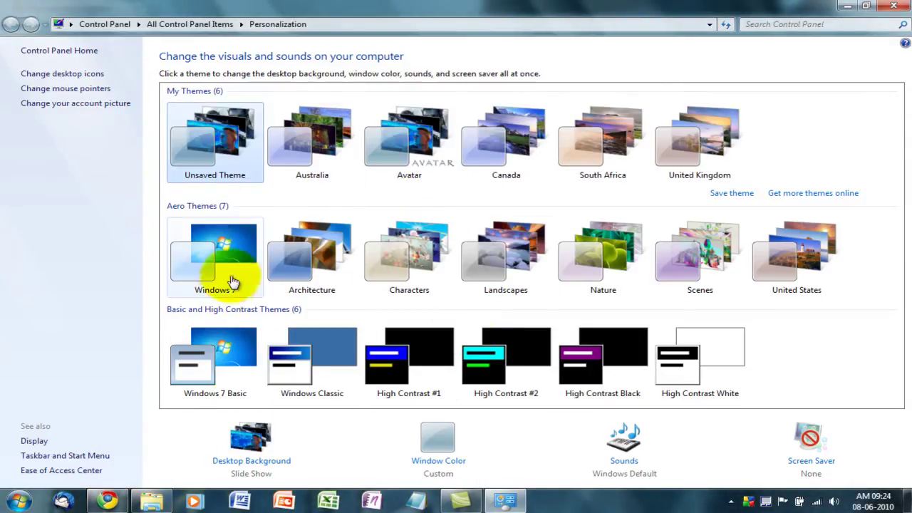
Apply the Avatar theme and minimize the open windows to show the Avatar wallpaper.
left_click(419, 143)
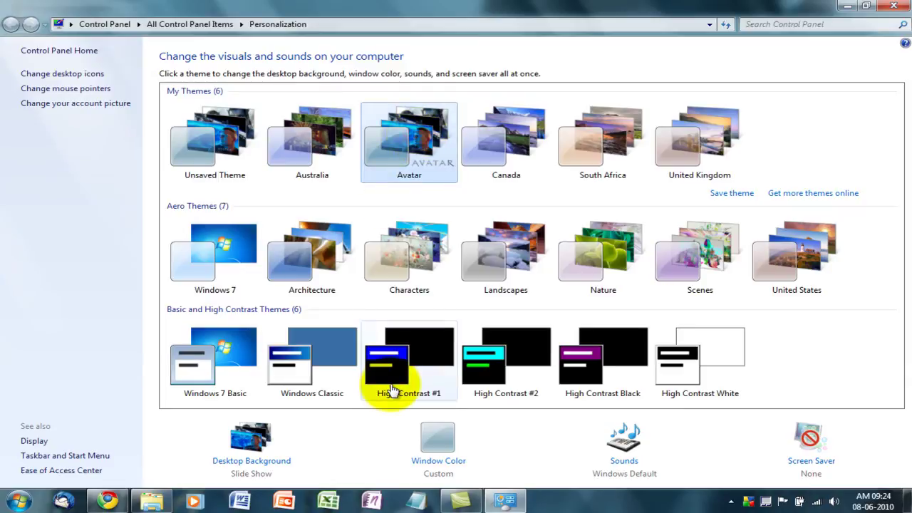
left_click(158, 504)
left_click(294, 326)
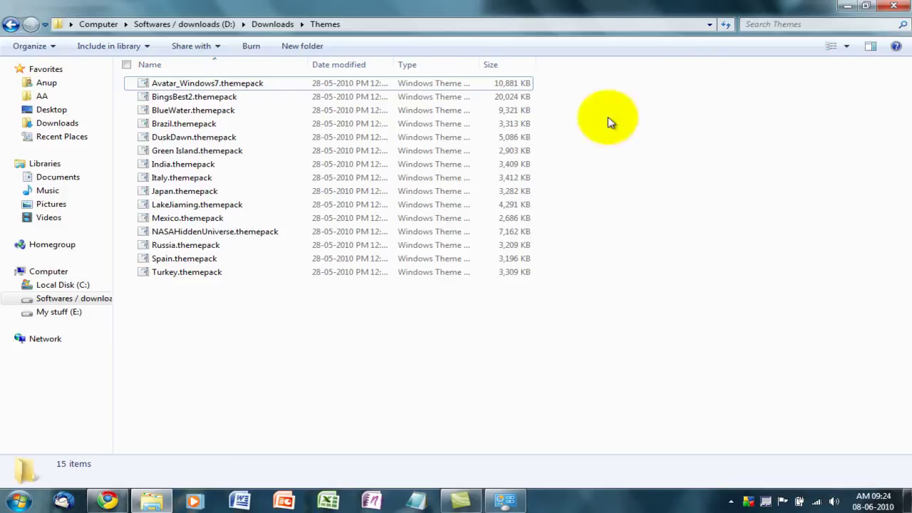
left_click(505, 500)
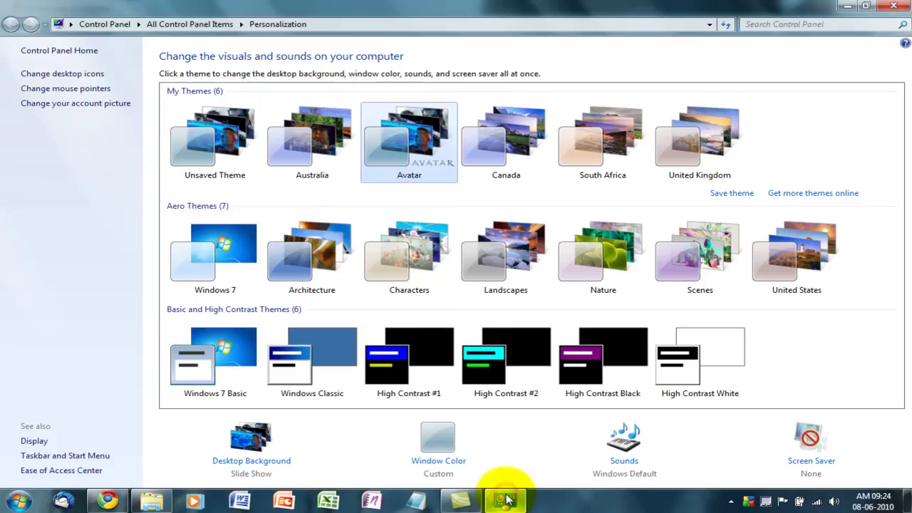
left_click(506, 498)
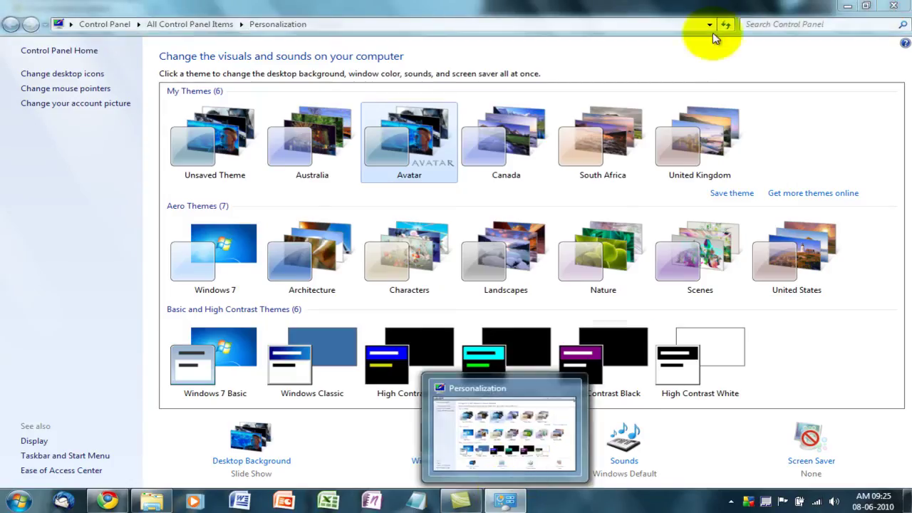
left_click(847, 6)
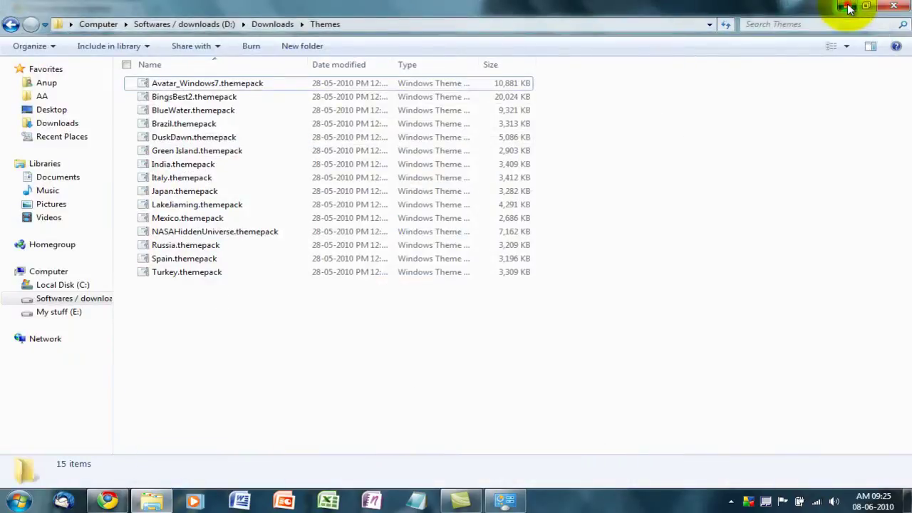
left_click(847, 6)
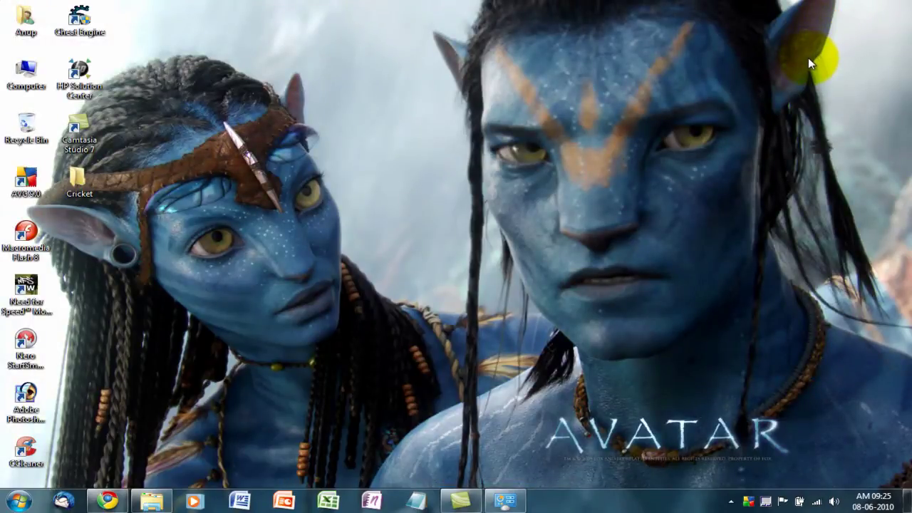